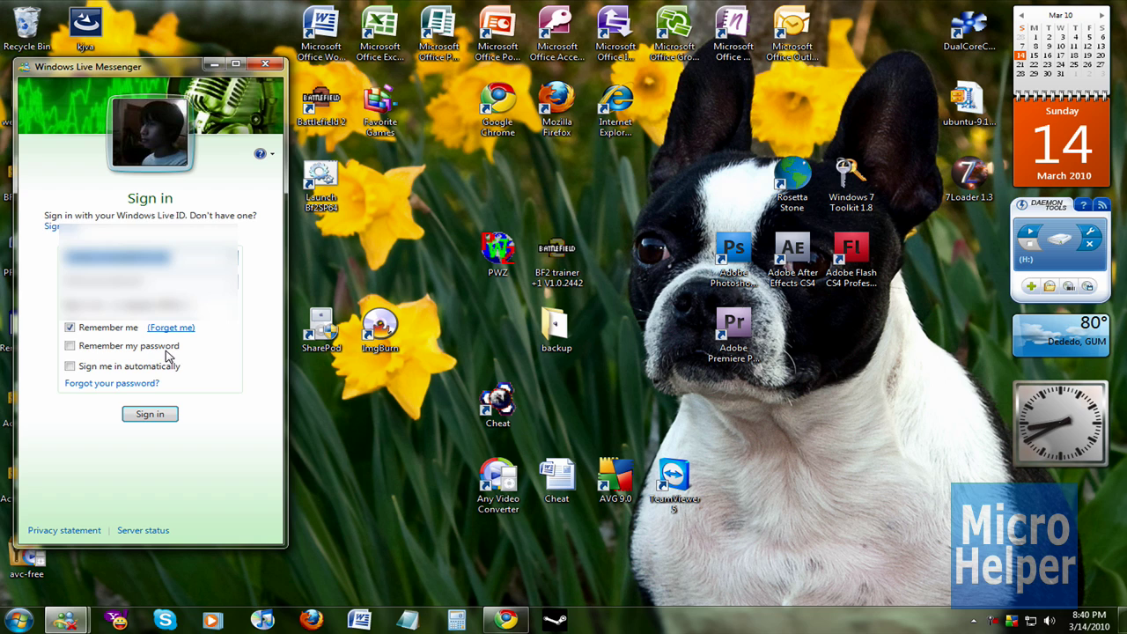
Step: Close all Windows Live Messenger windows from its taskbar jump list
right_click(69, 619)
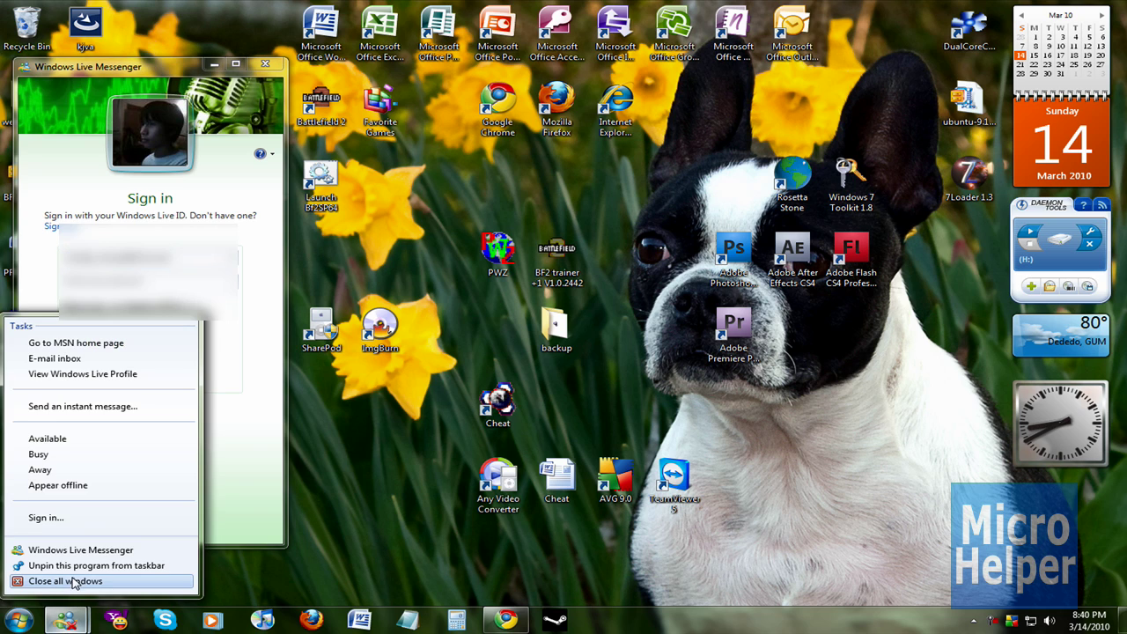
click(75, 581)
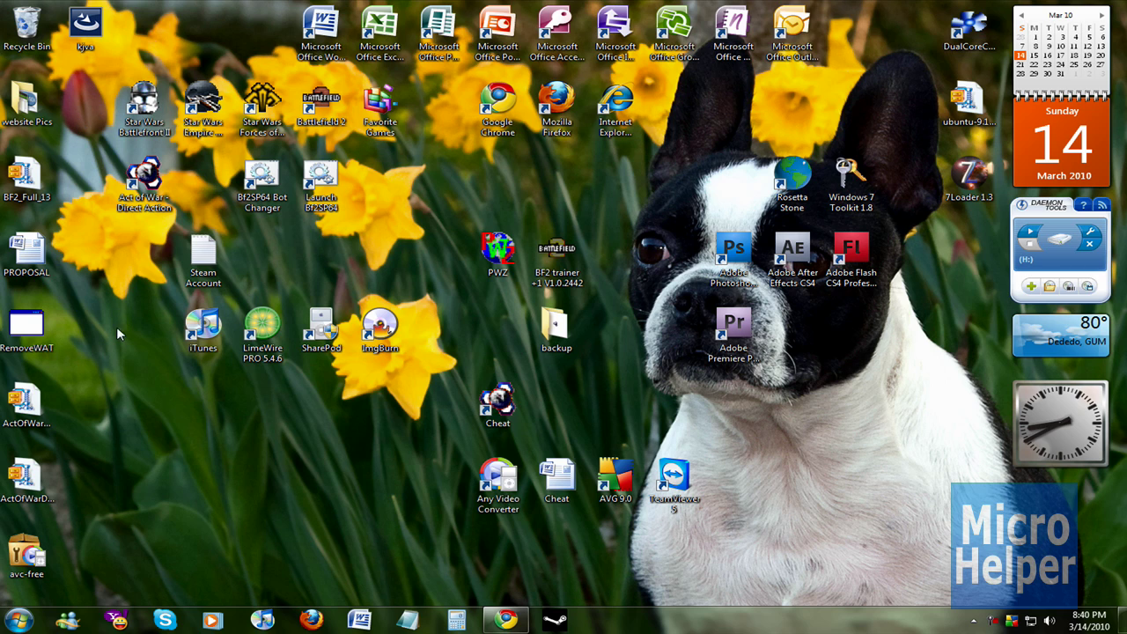
click(5, 618)
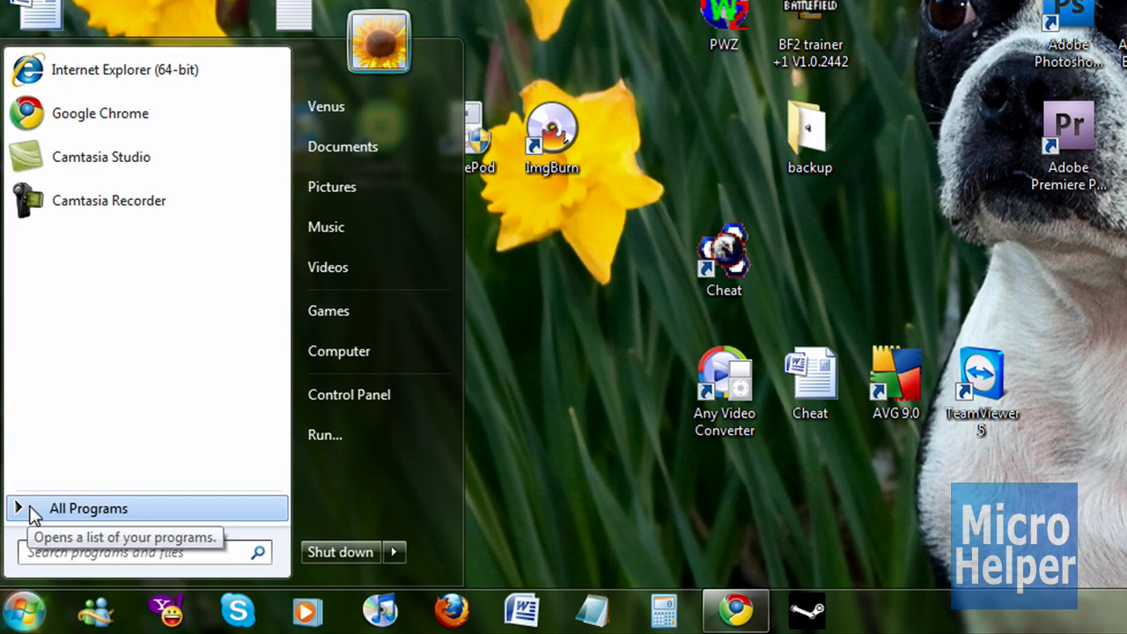
click(21, 557)
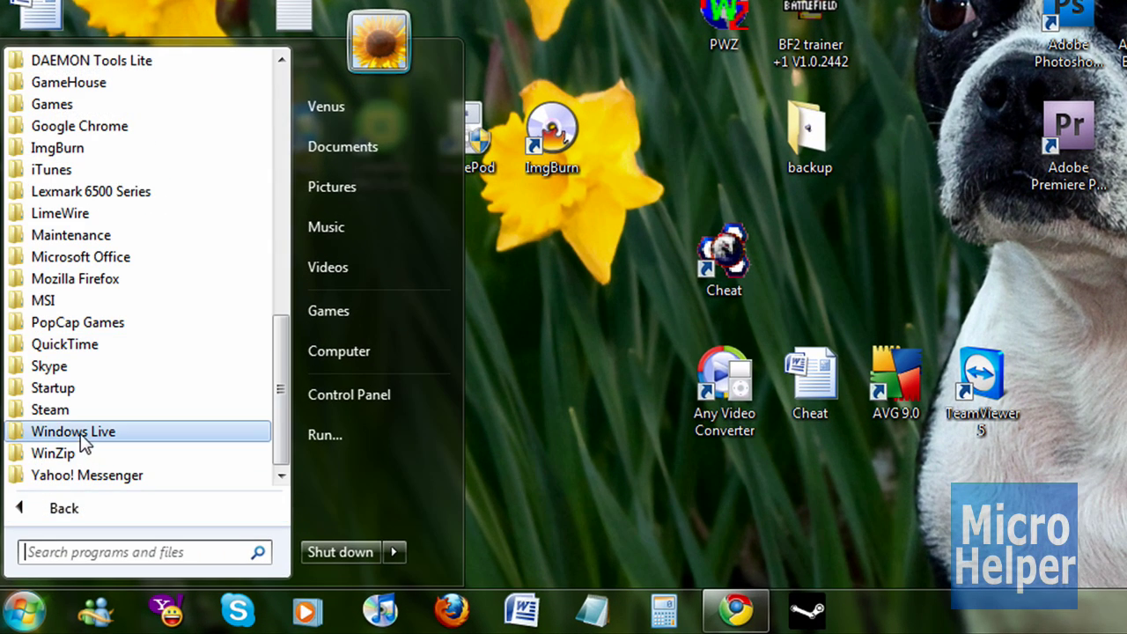
right_click(47, 432)
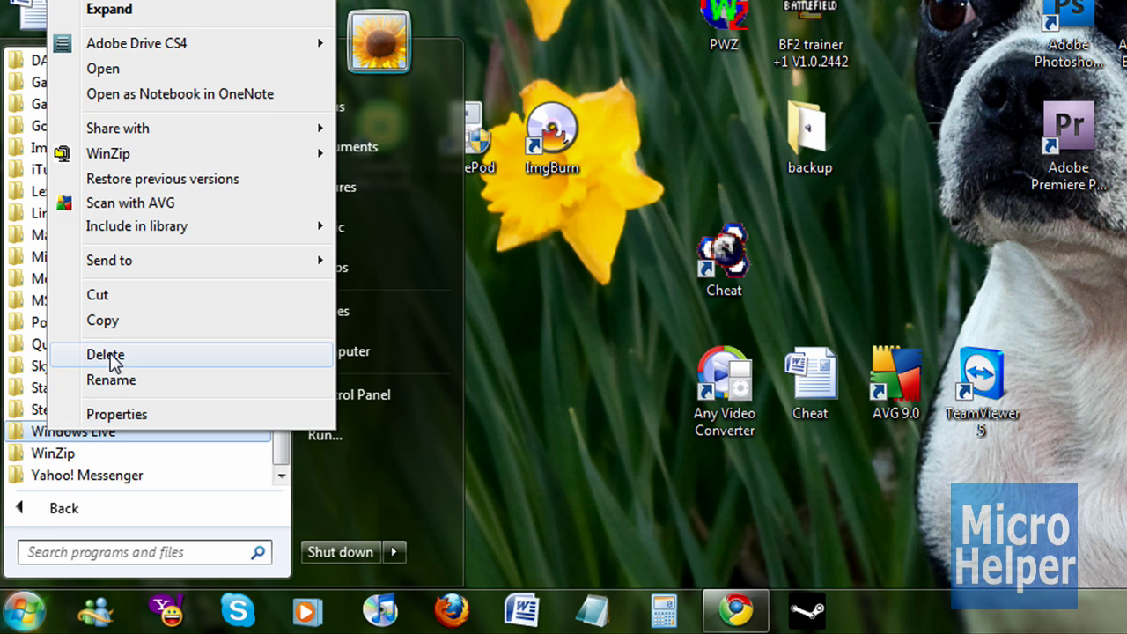
click(532, 339)
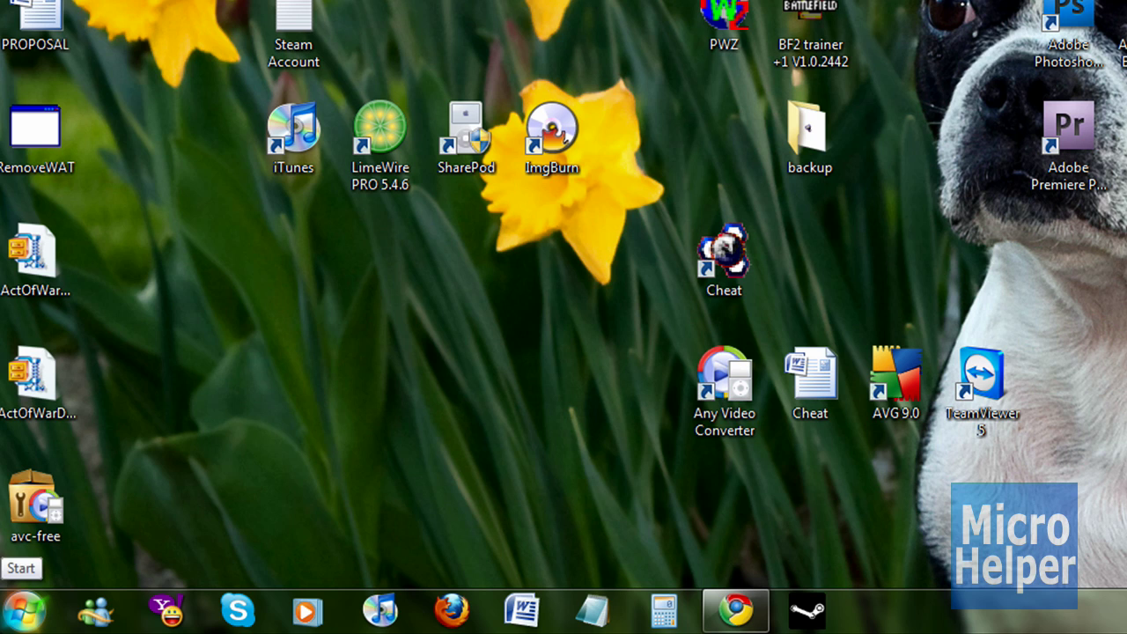
Step: Go to Start > Control Panel > Uninstall a program to list the 31 installed programs
click(23, 610)
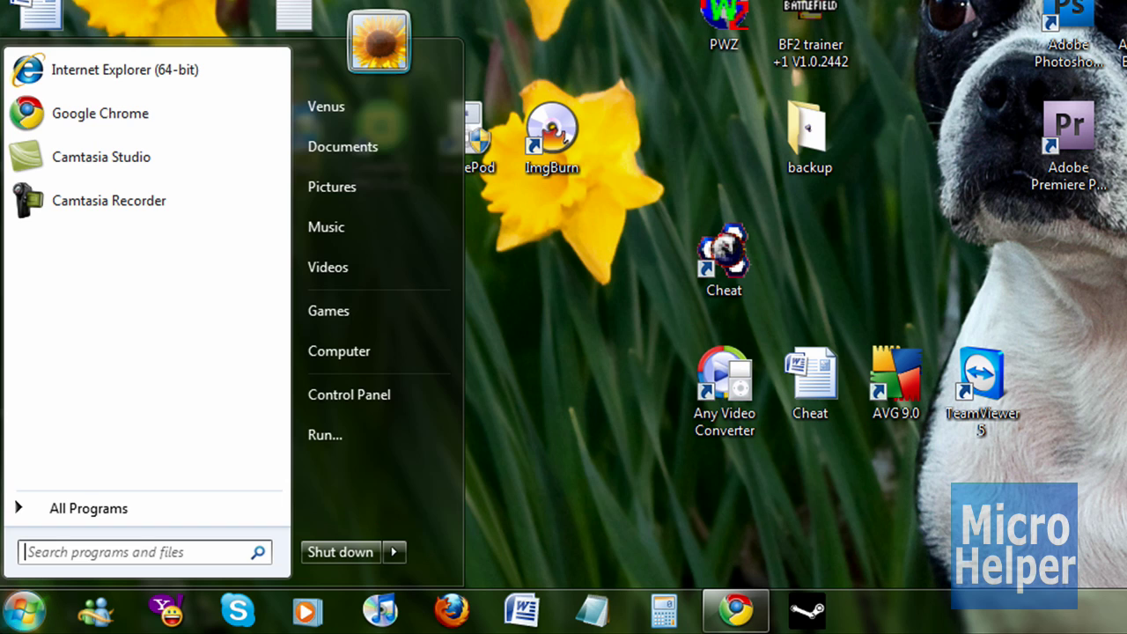
click(349, 396)
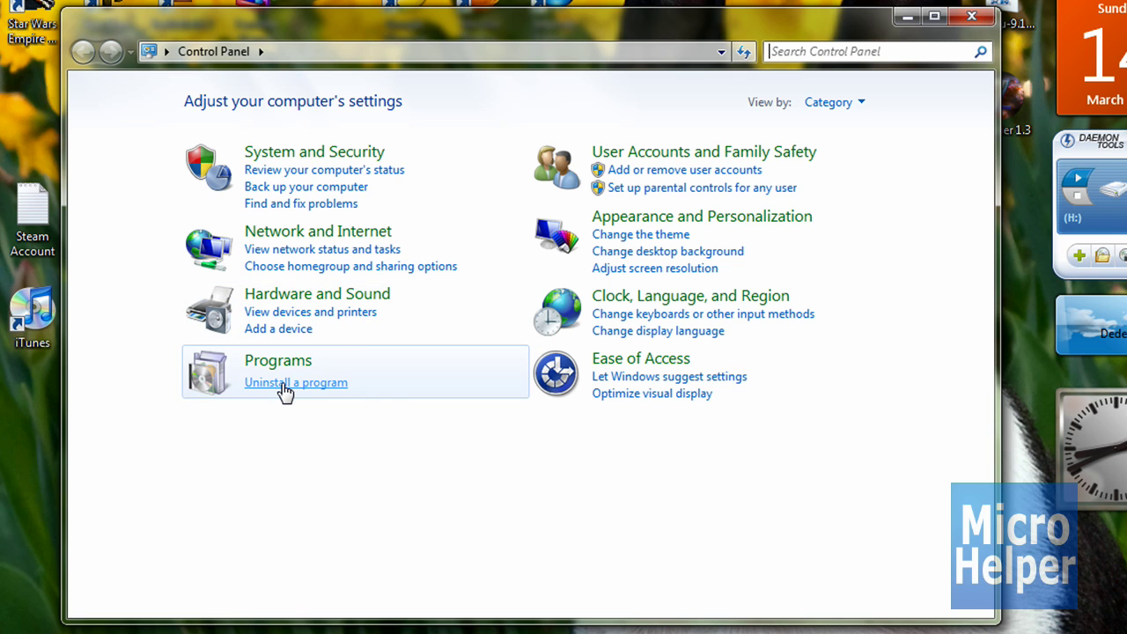
click(284, 384)
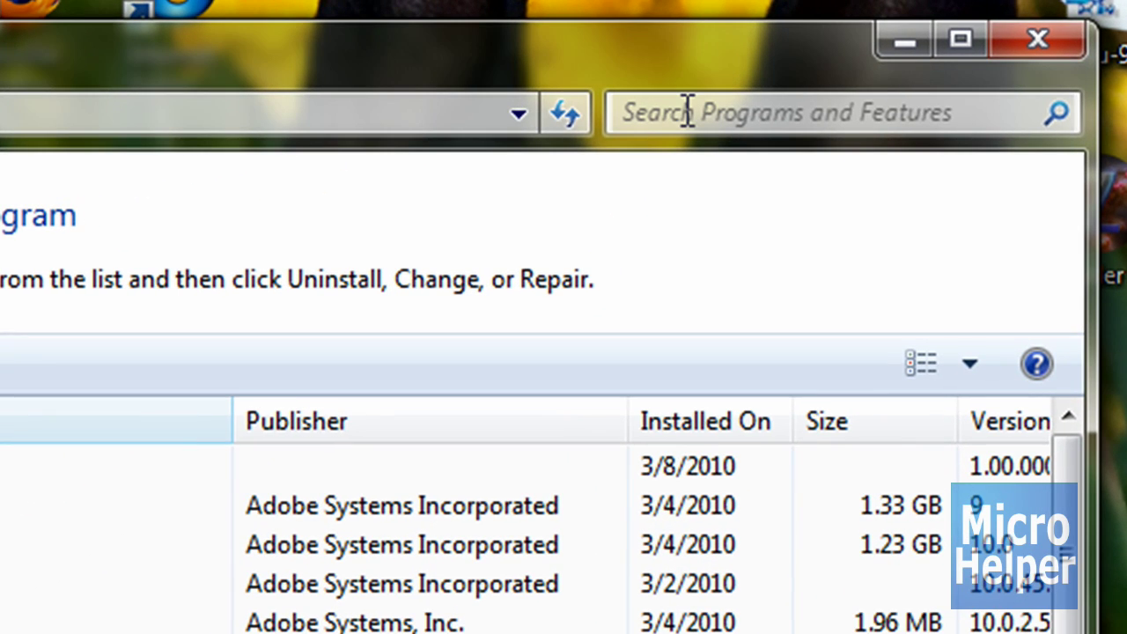
Step: Filter programs by 'Windows Live Essen' and choose Uninstall/Change on Windows Live Essentials
click(761, 122)
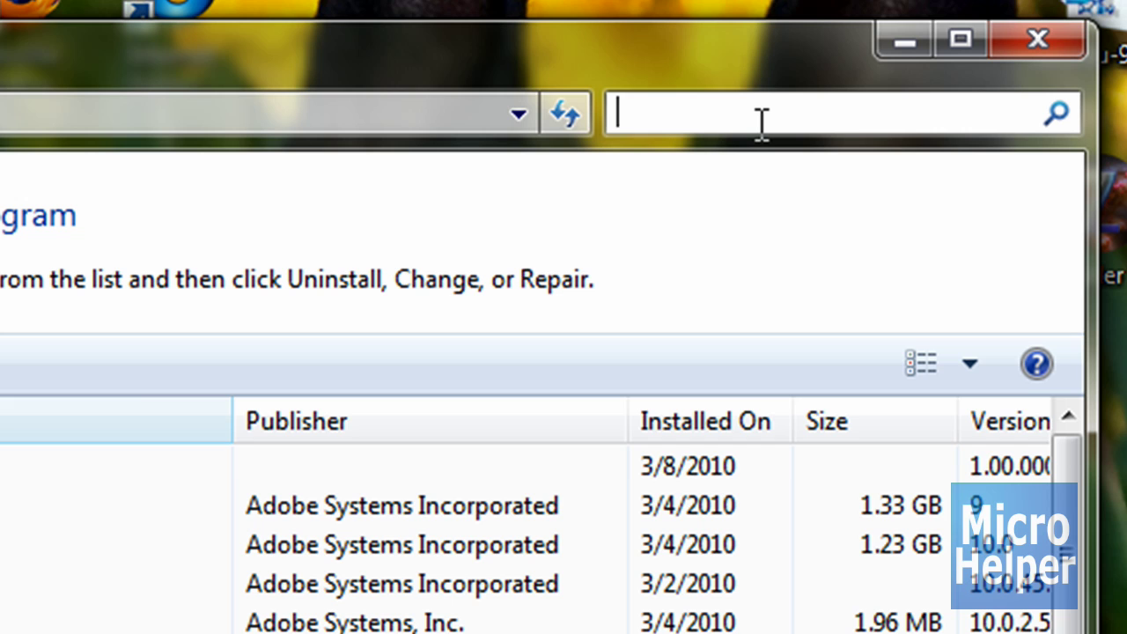
text(Windows Live)
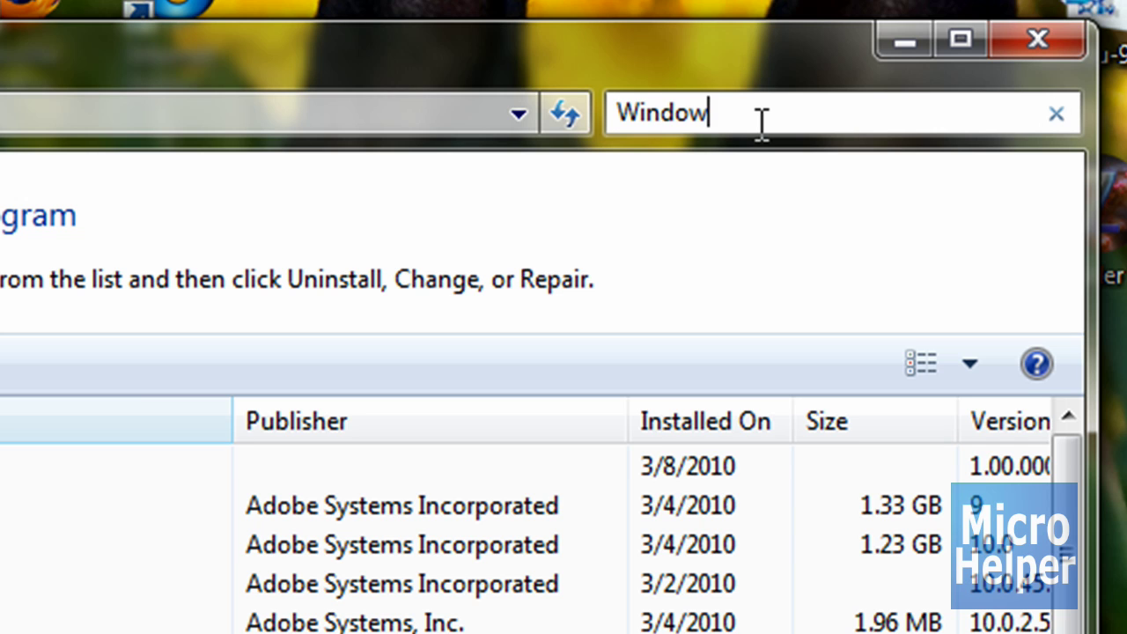
text( Essen)
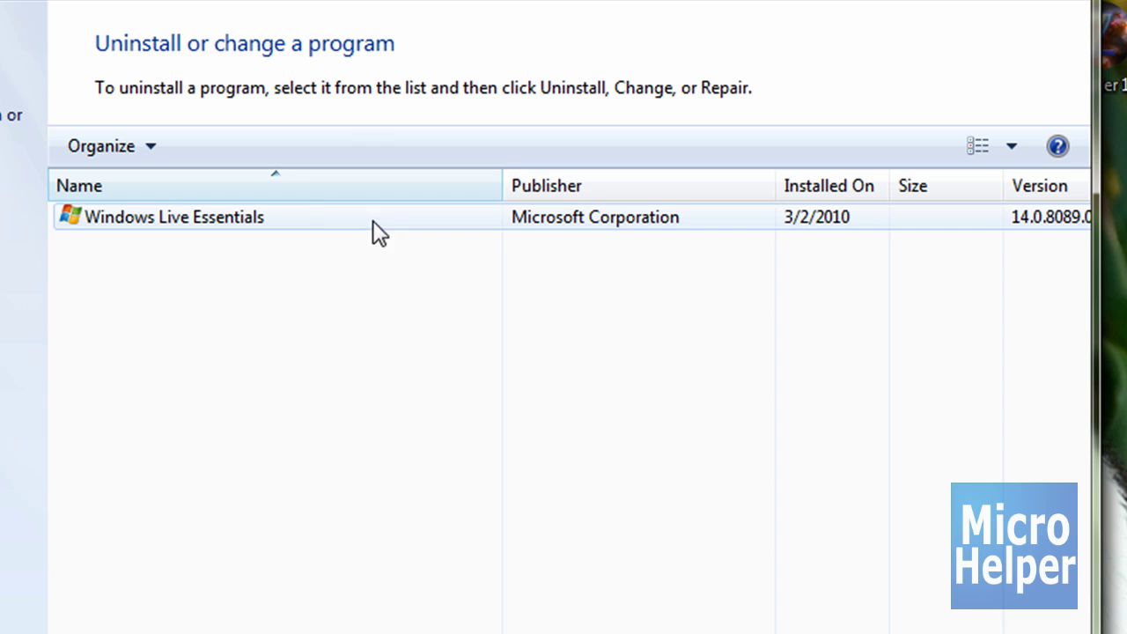
click(189, 224)
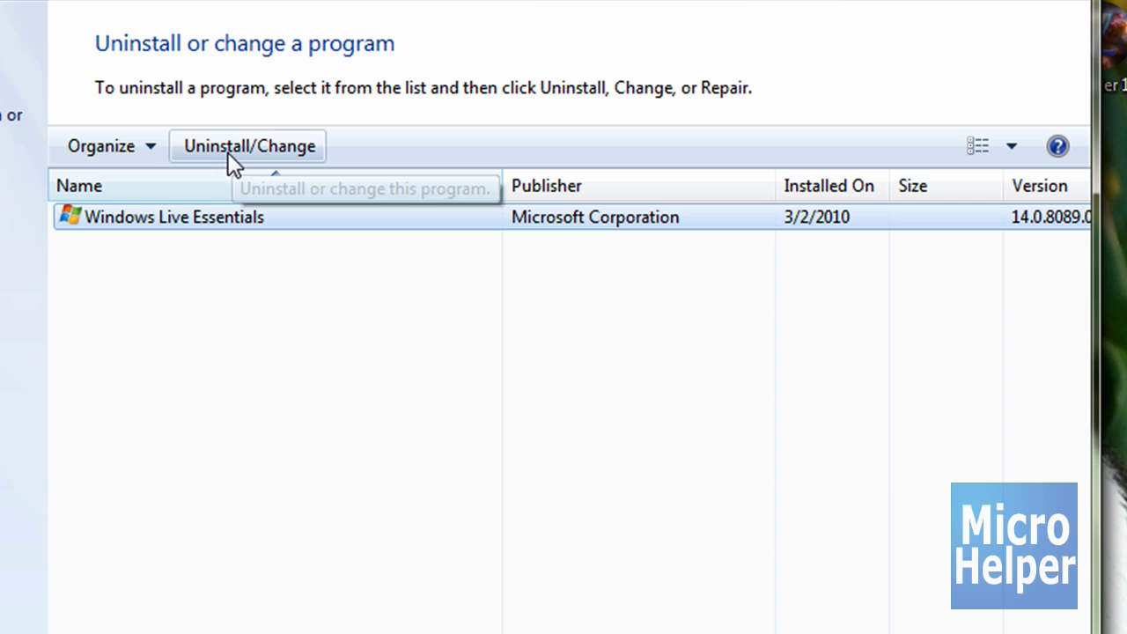
right_click(187, 225)
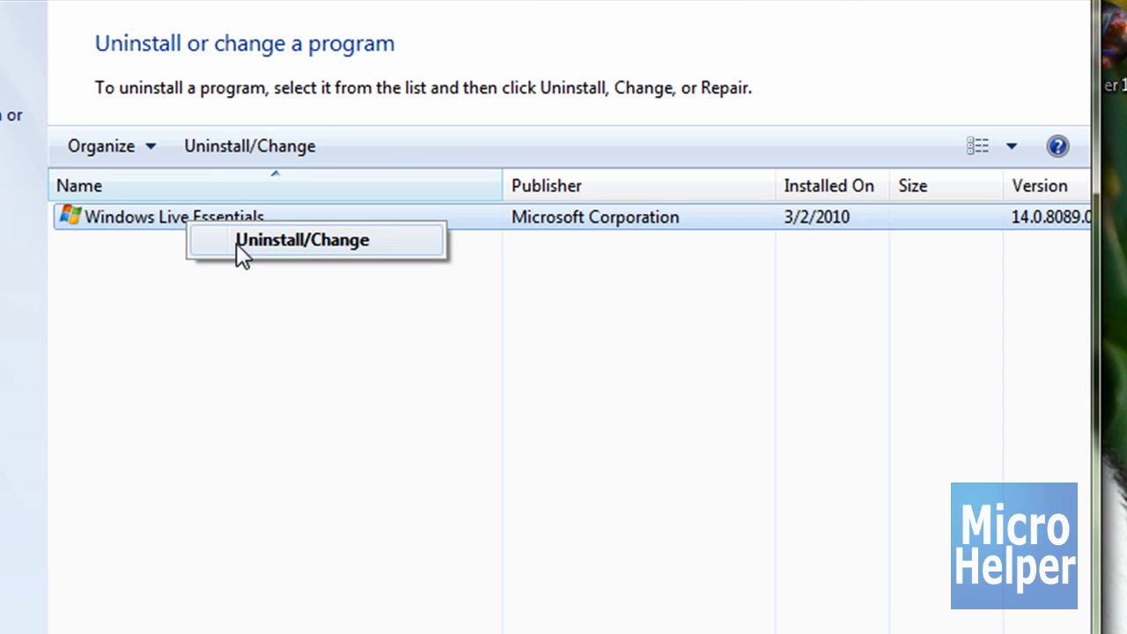
click(236, 246)
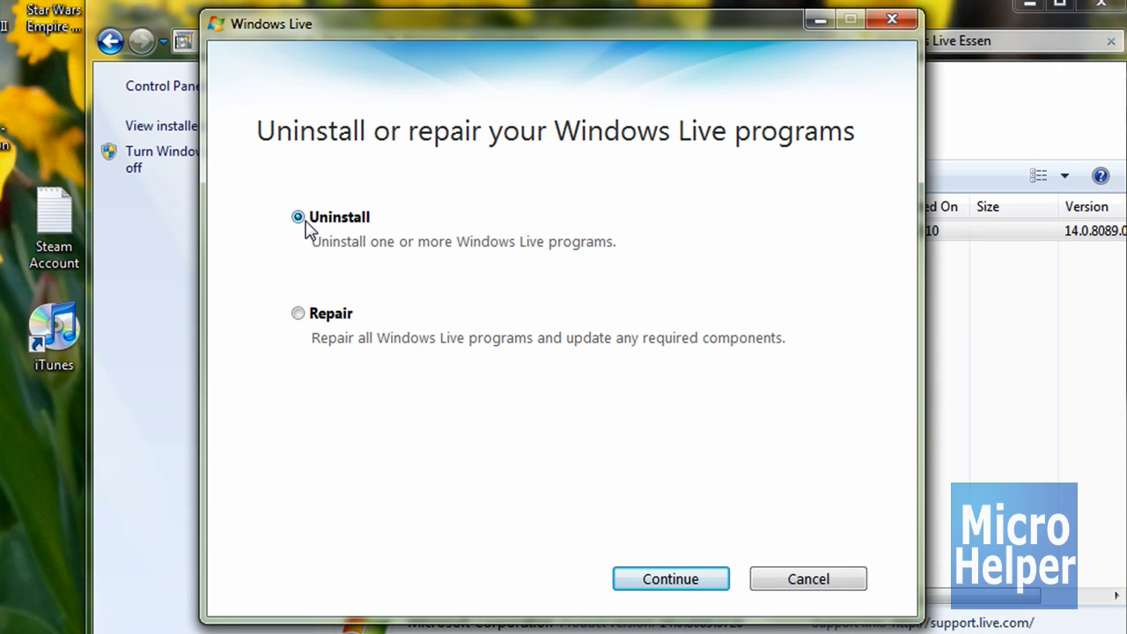
Step: Continue the Windows Live uninstall, toggle Messenger, then cancel and close Programs and Features
click(655, 583)
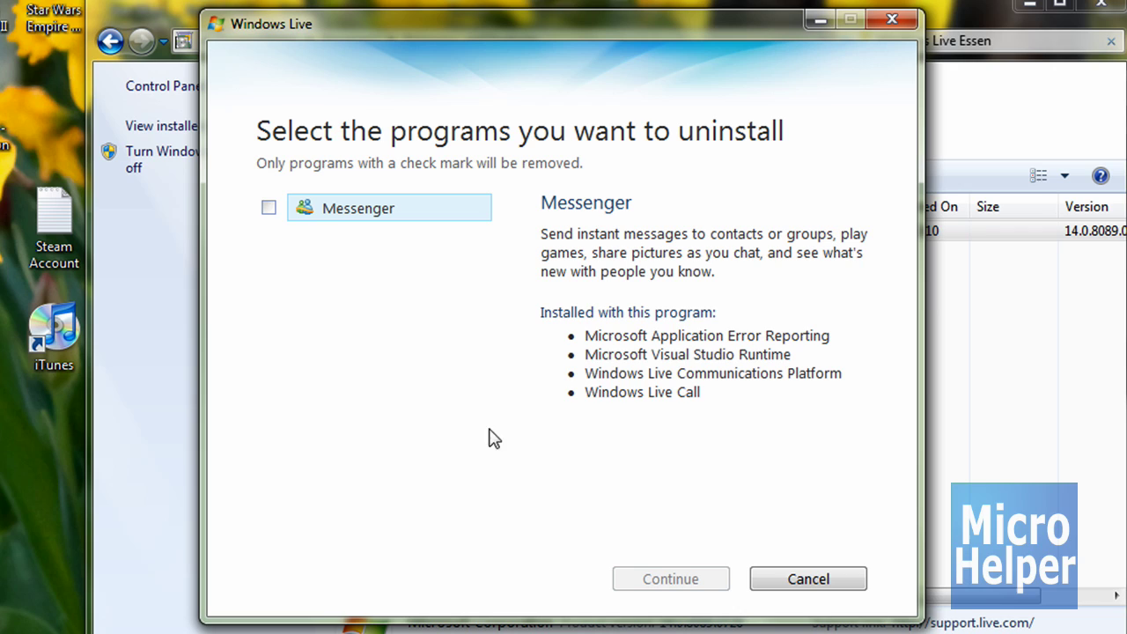
click(269, 210)
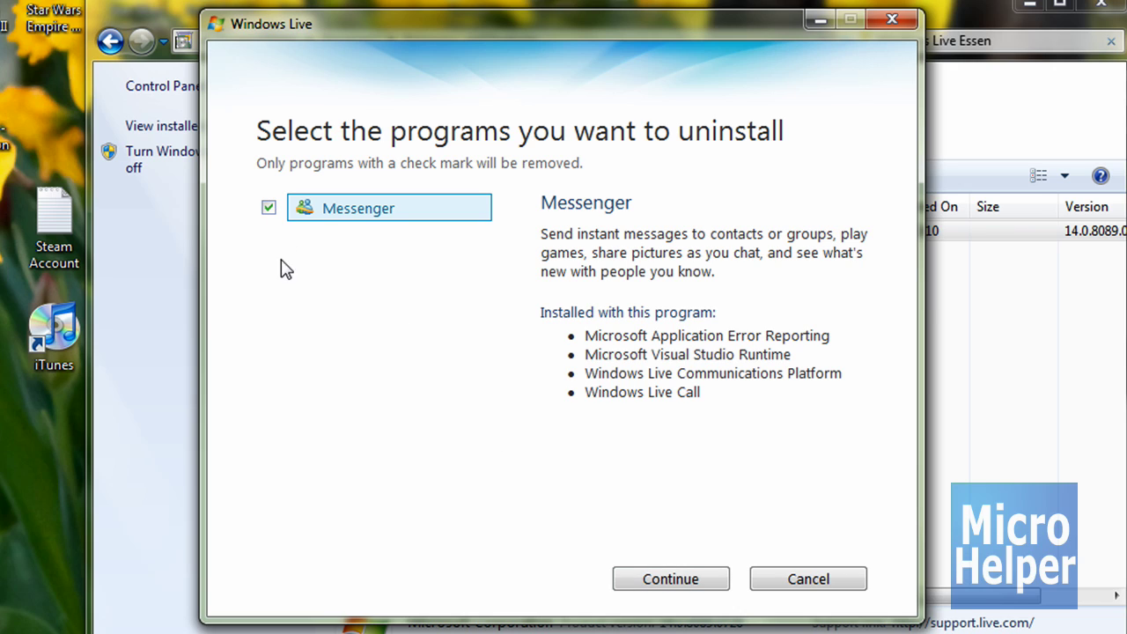
click(269, 208)
click(775, 579)
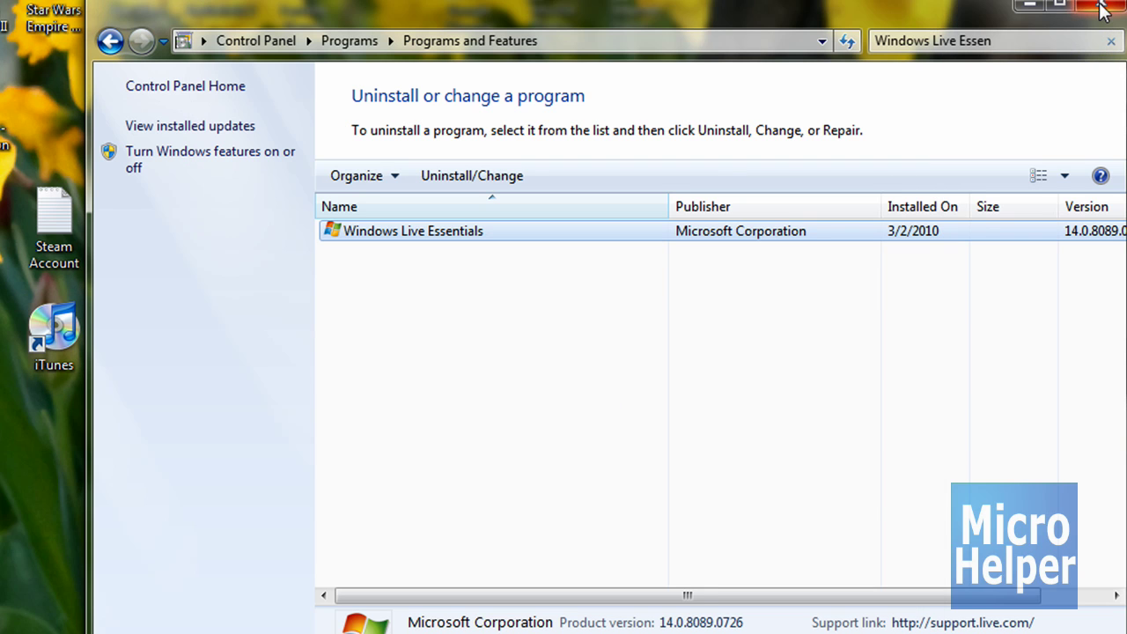
click(1100, 3)
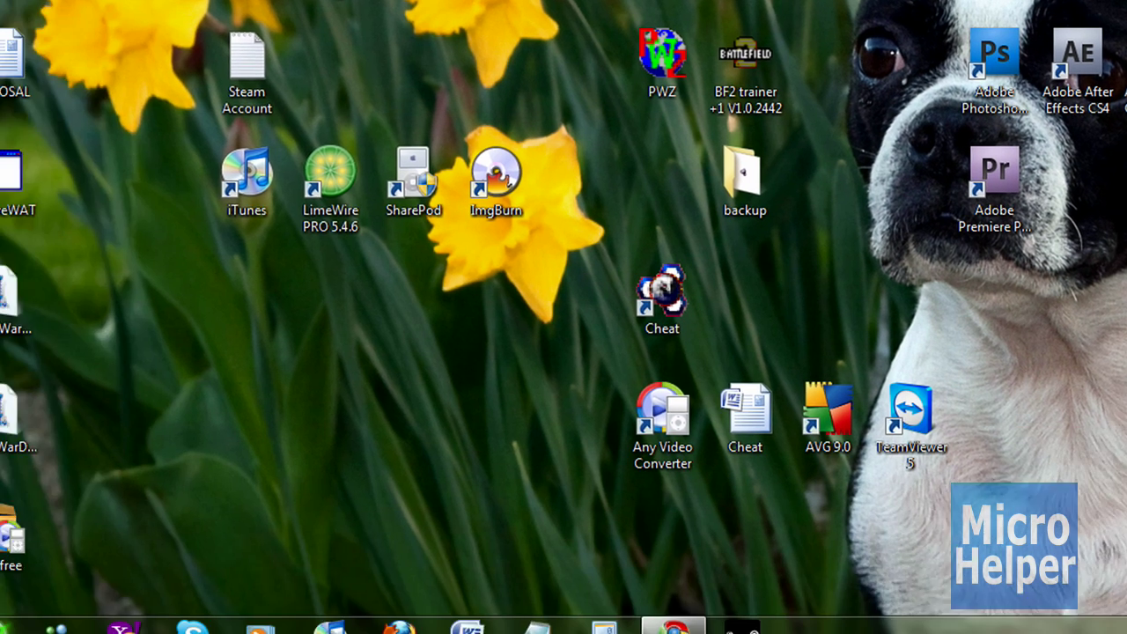
Step: Open Computer from the Start menu to view Local Disk (C:) with 144 GB free of 211 GB
click(18, 611)
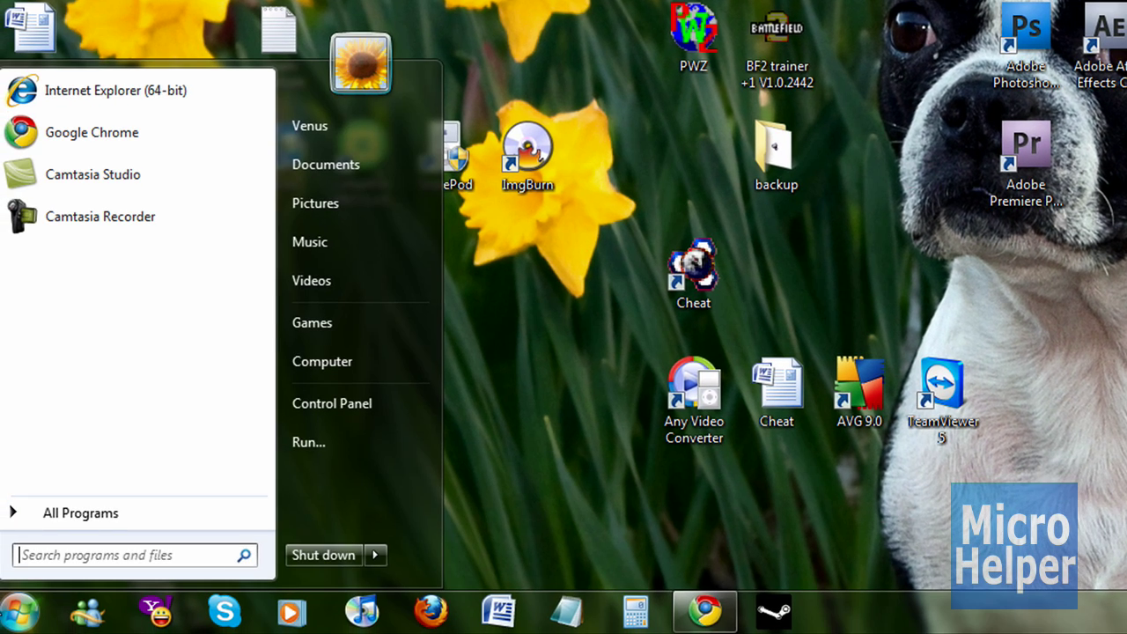
click(331, 361)
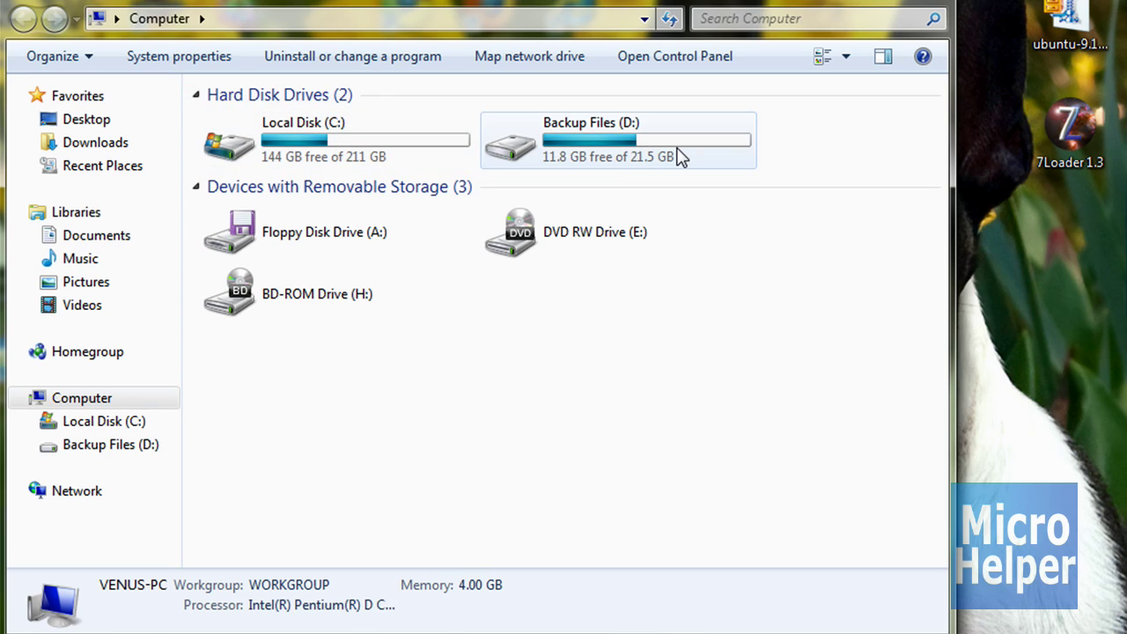
mouse_move(335, 132)
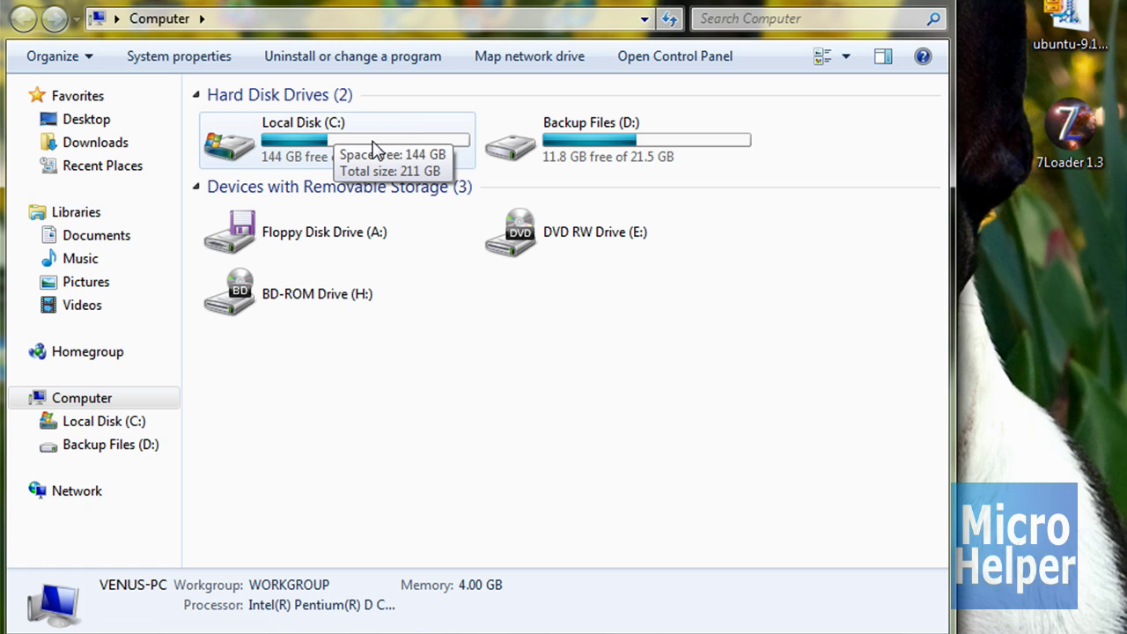
Step: Open Local Disk (C:), sort its contents by name, and select the Program Files folder
double_click(270, 141)
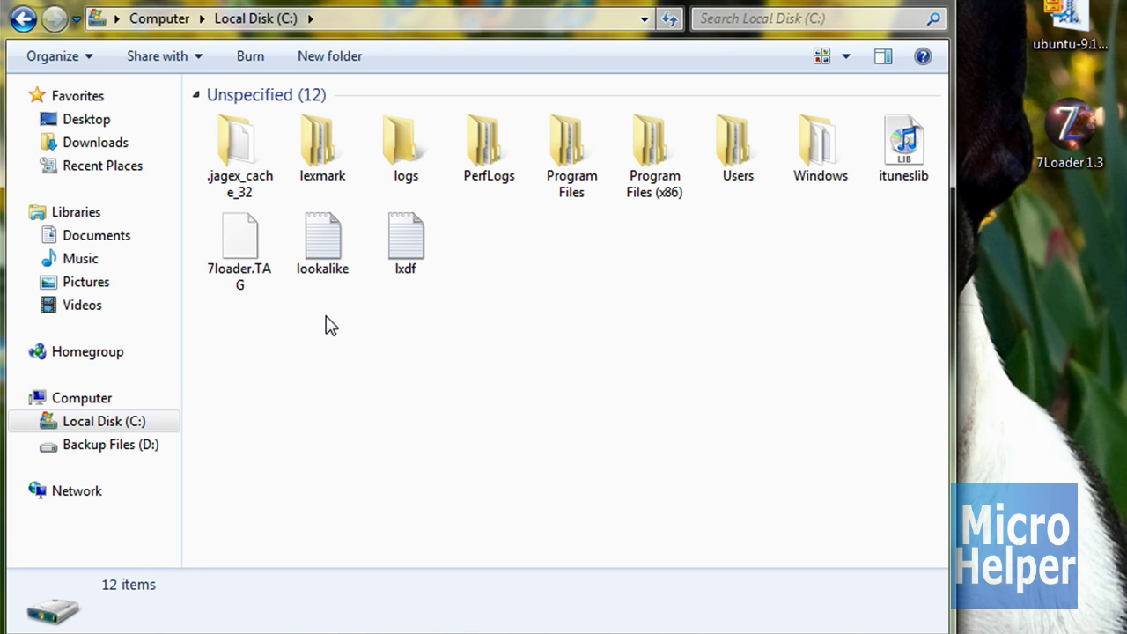
right_click(486, 283)
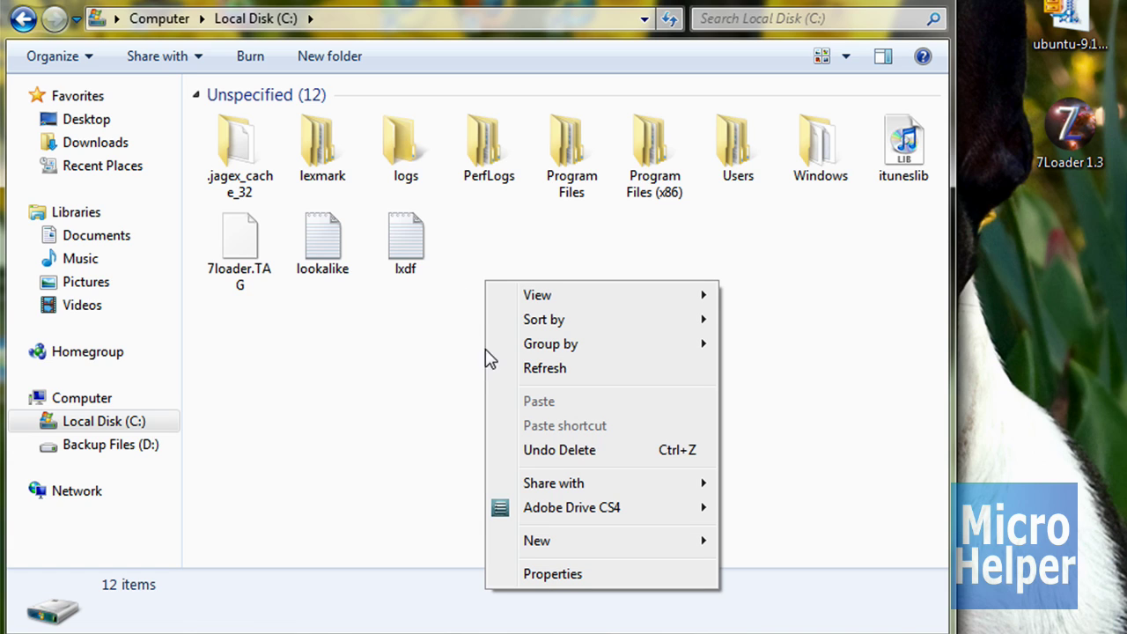
mouse_move(509, 321)
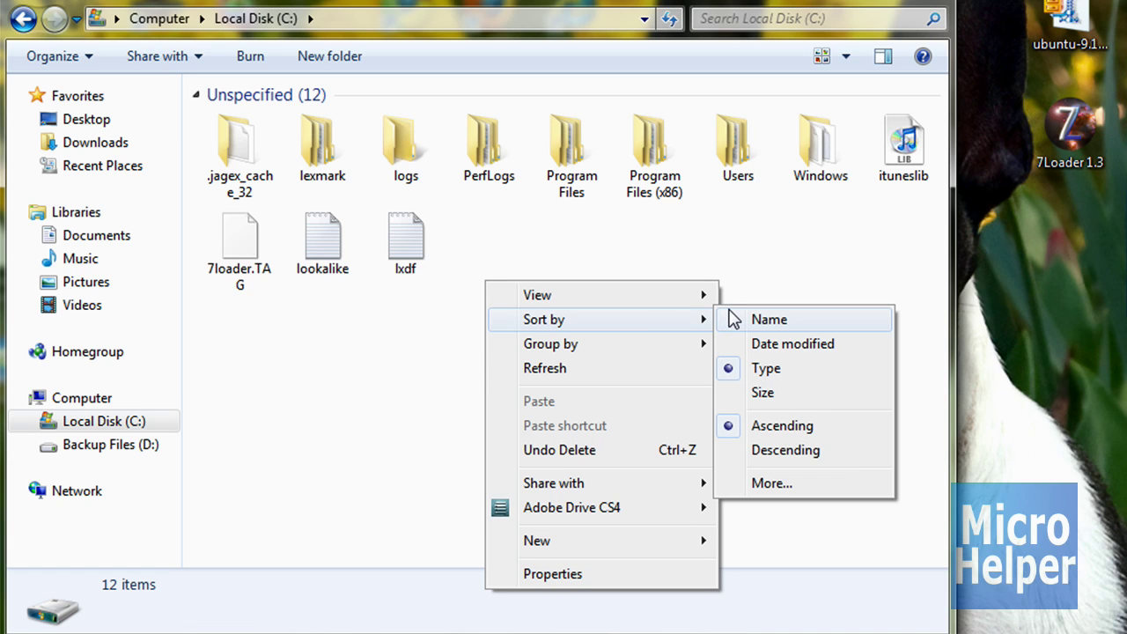
click(738, 321)
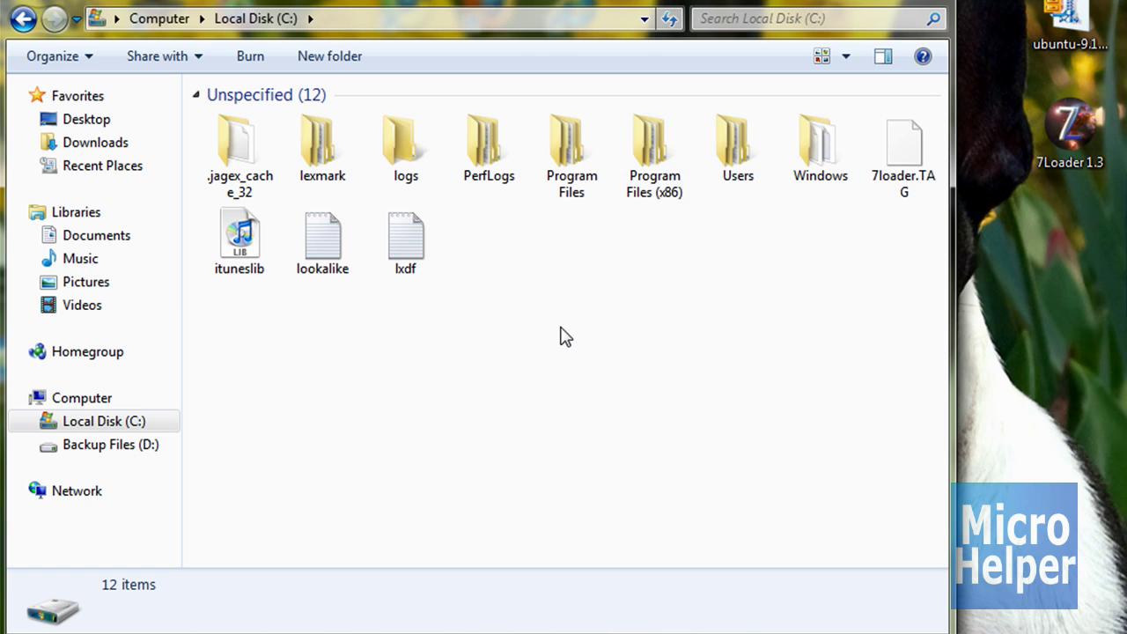
drag(513, 254, 597, 144)
click(595, 145)
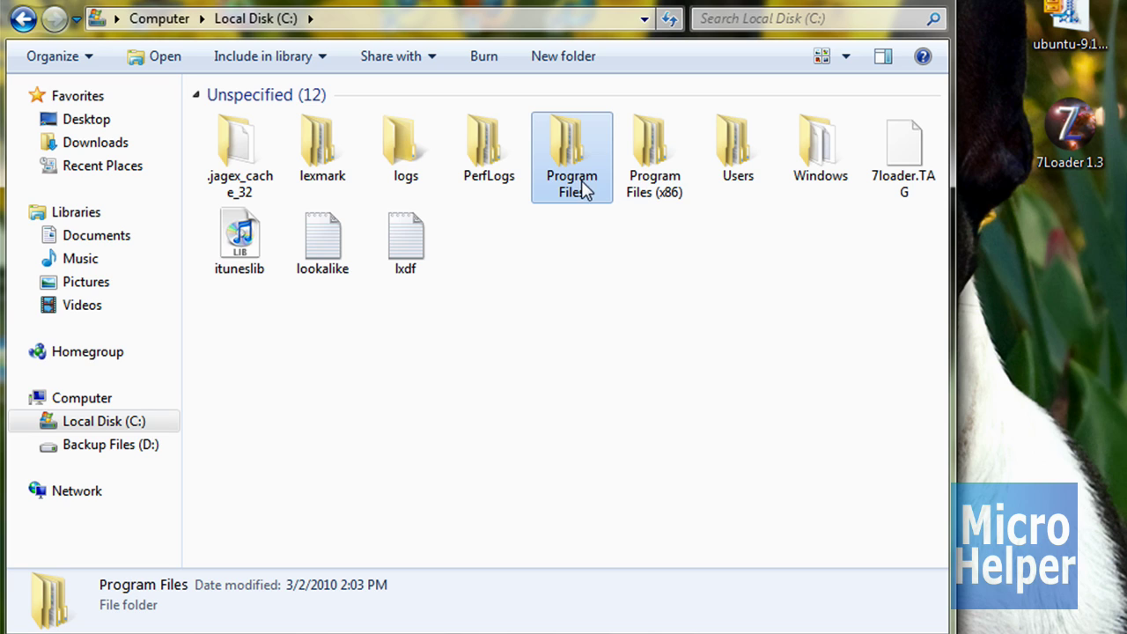
Step: Open Program Files (x86), sort its 47 folders by name ascending, and scroll to Windows Live
double_click(653, 180)
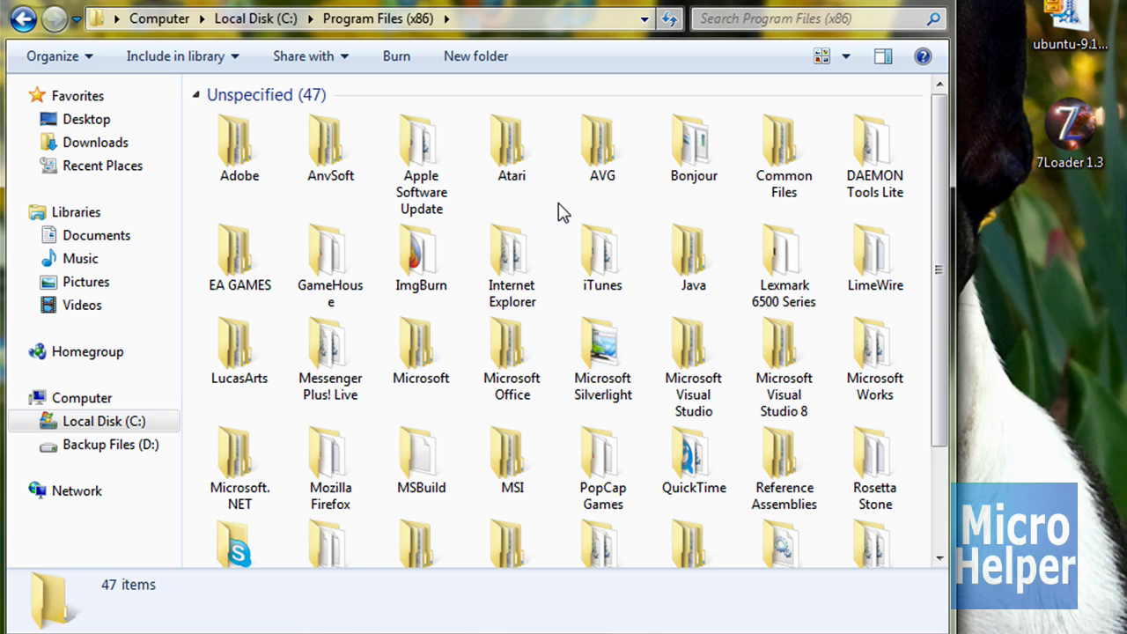
right_click(558, 205)
mouse_move(630, 240)
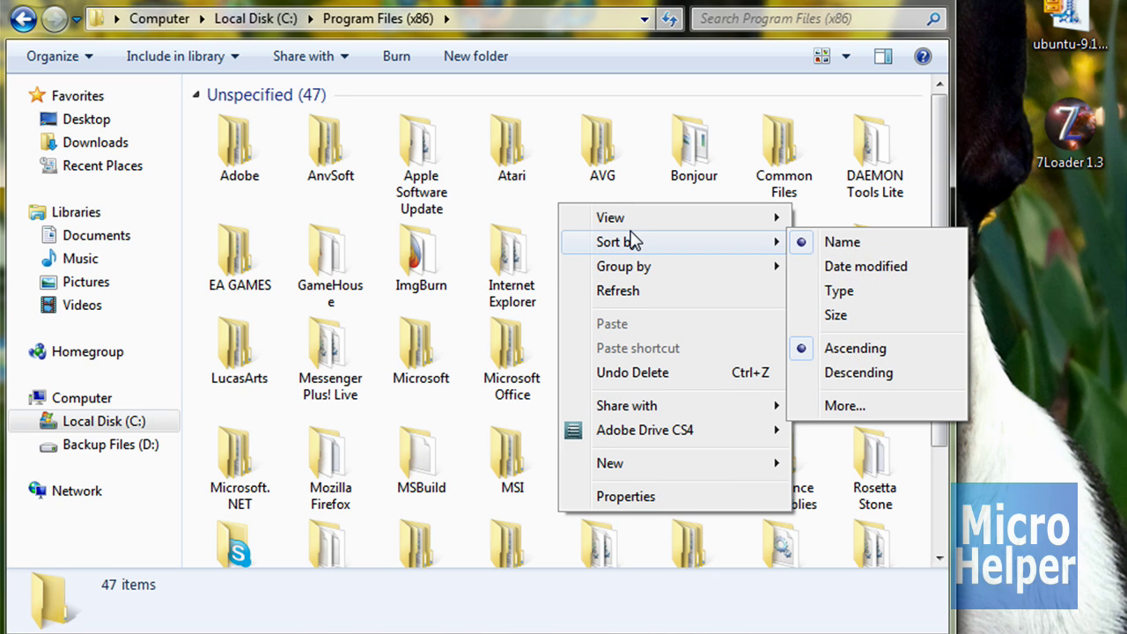
click(832, 243)
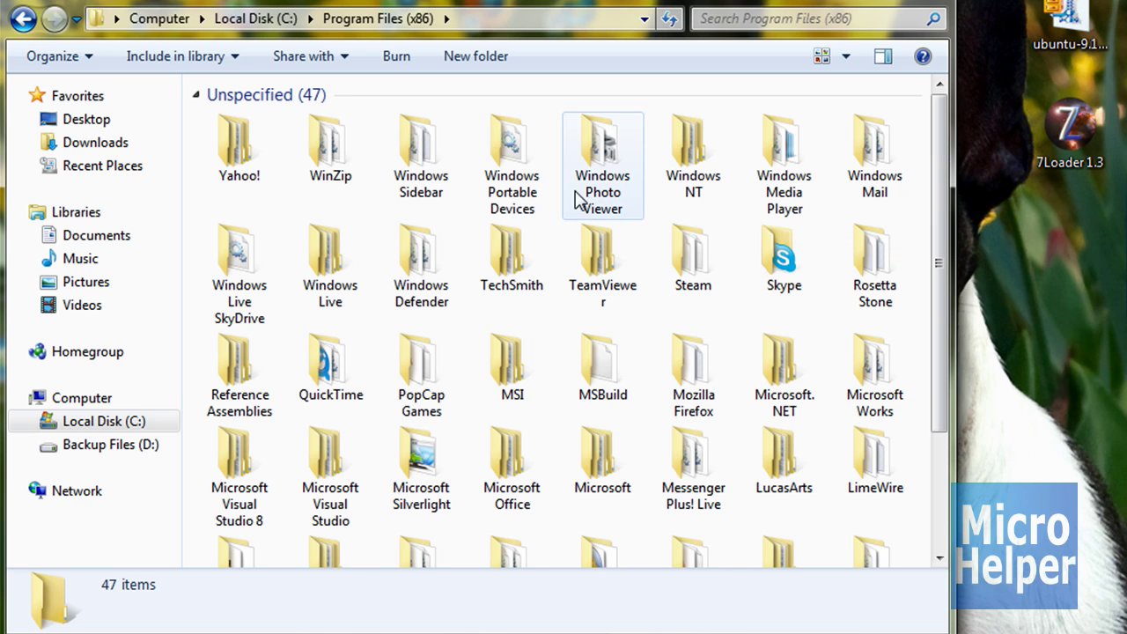
right_click(654, 207)
mouse_move(721, 250)
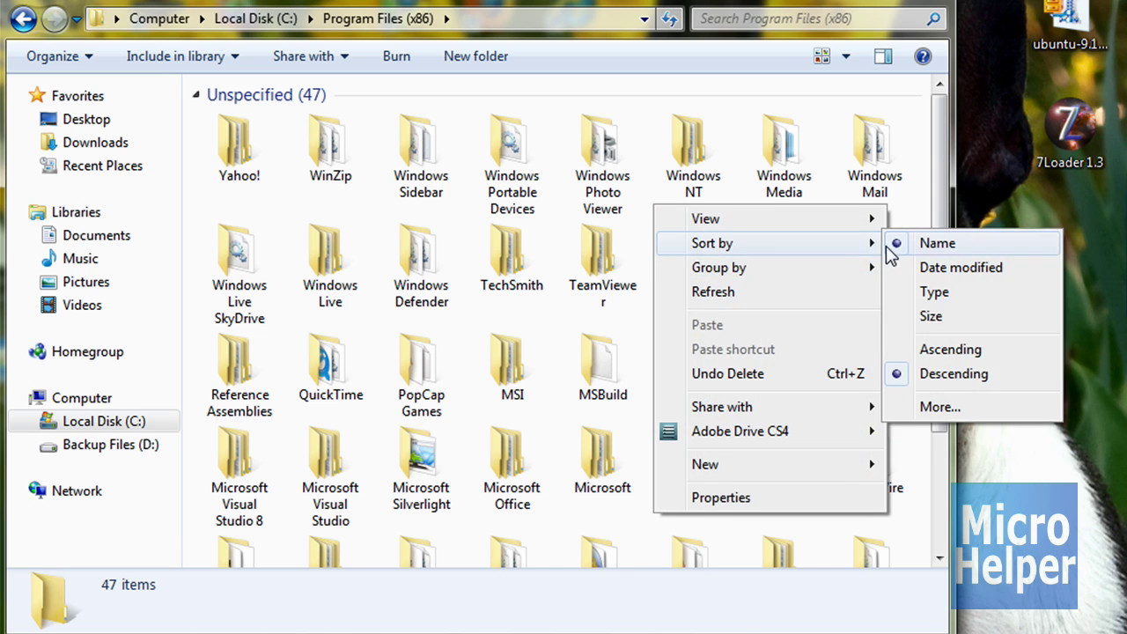
click(956, 347)
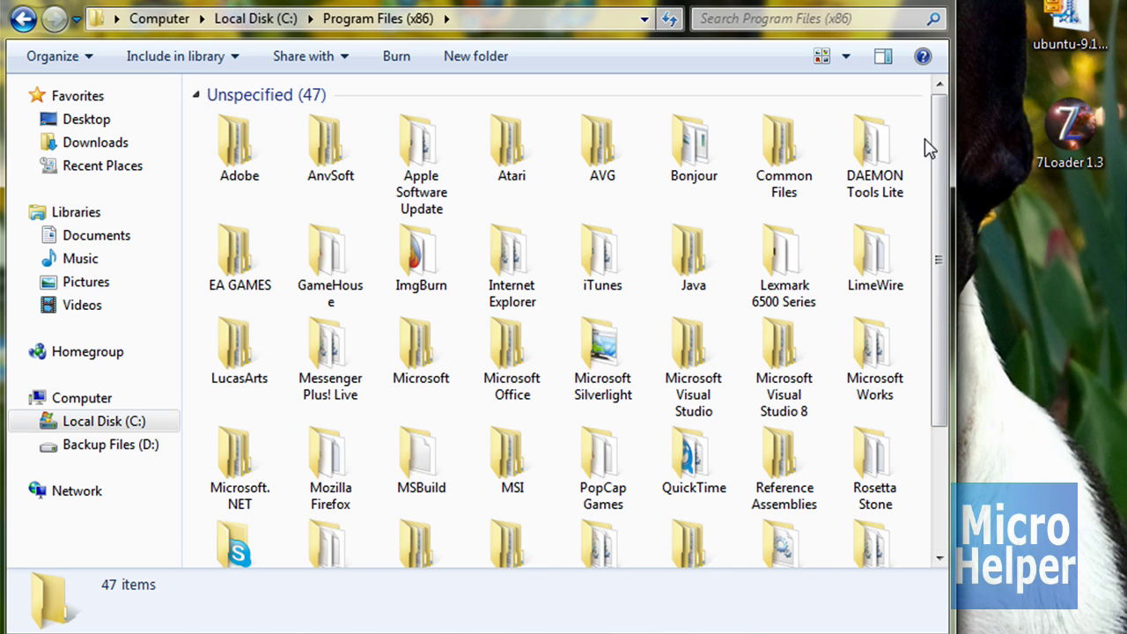
scroll(924, 138, down, 3)
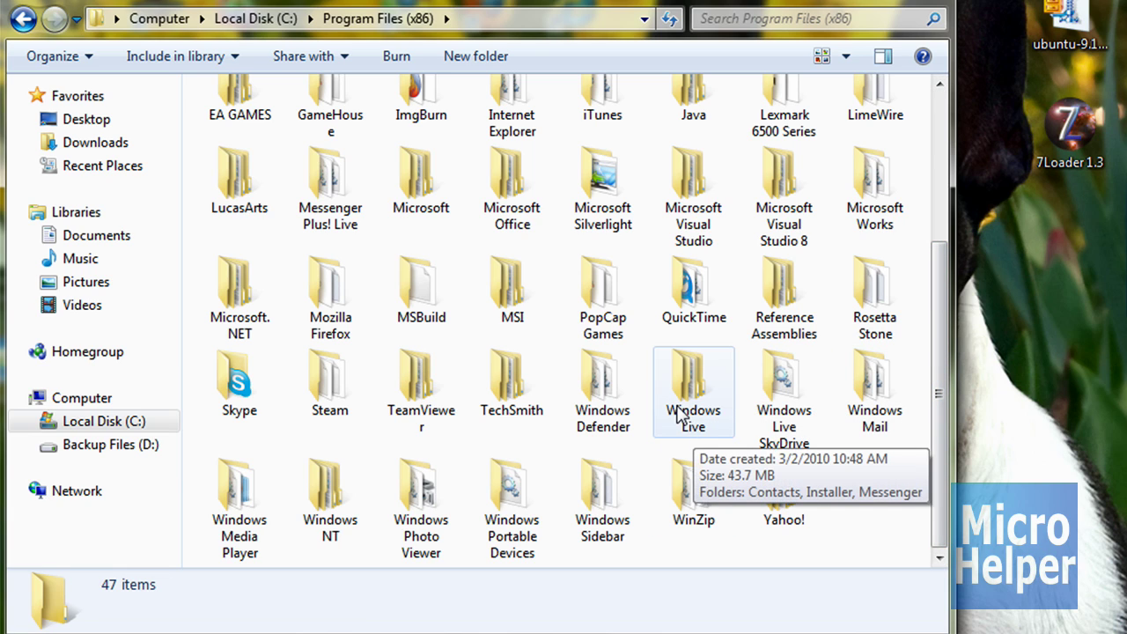
Step: In the Windows Live folder, choose Delete on Messenger, then dismiss the confirmation without deleting
double_click(685, 418)
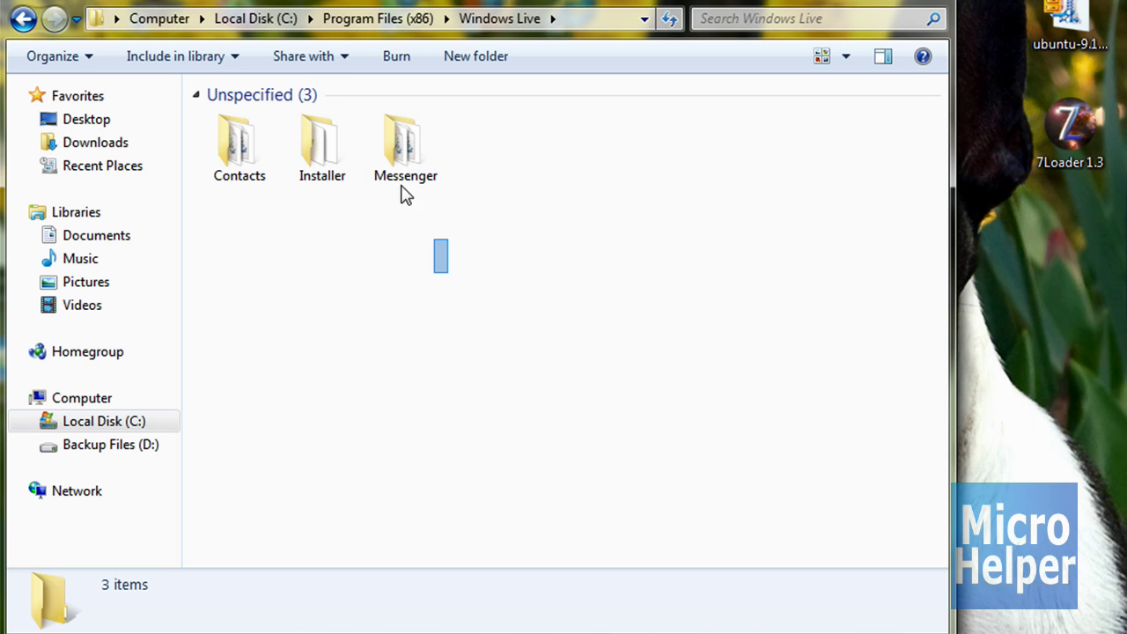
drag(404, 193, 387, 155)
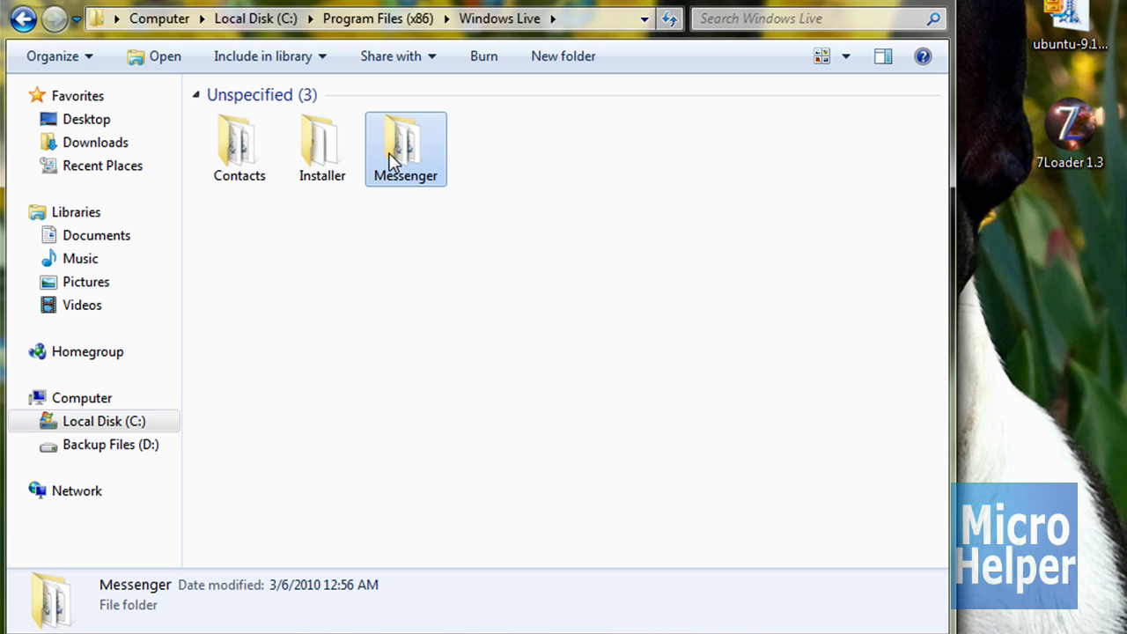
right_click(388, 154)
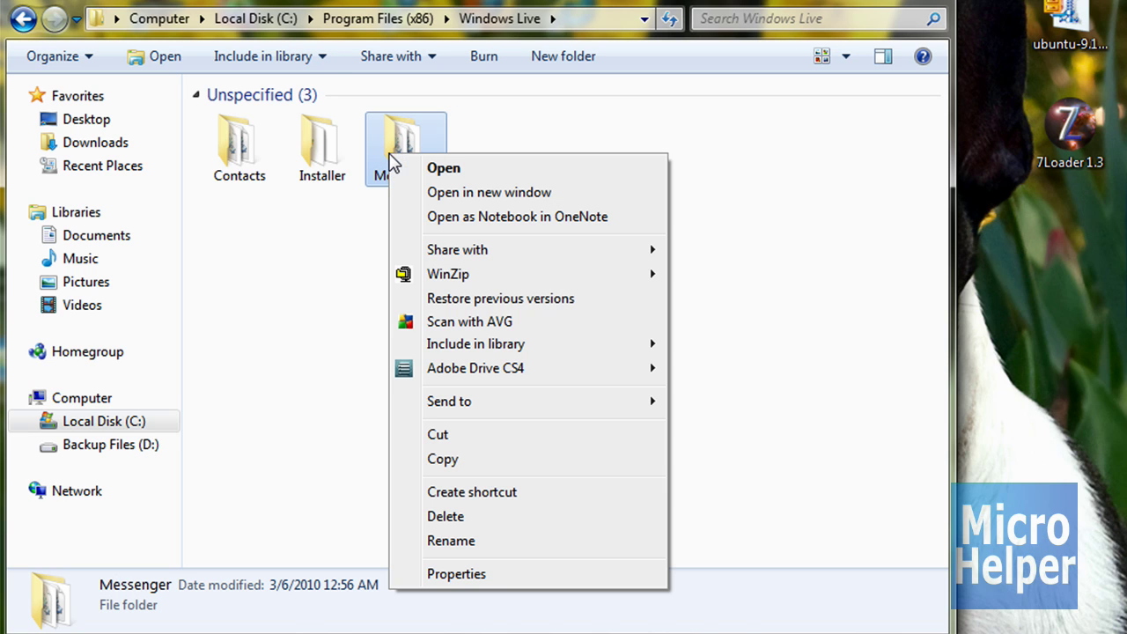
click(494, 518)
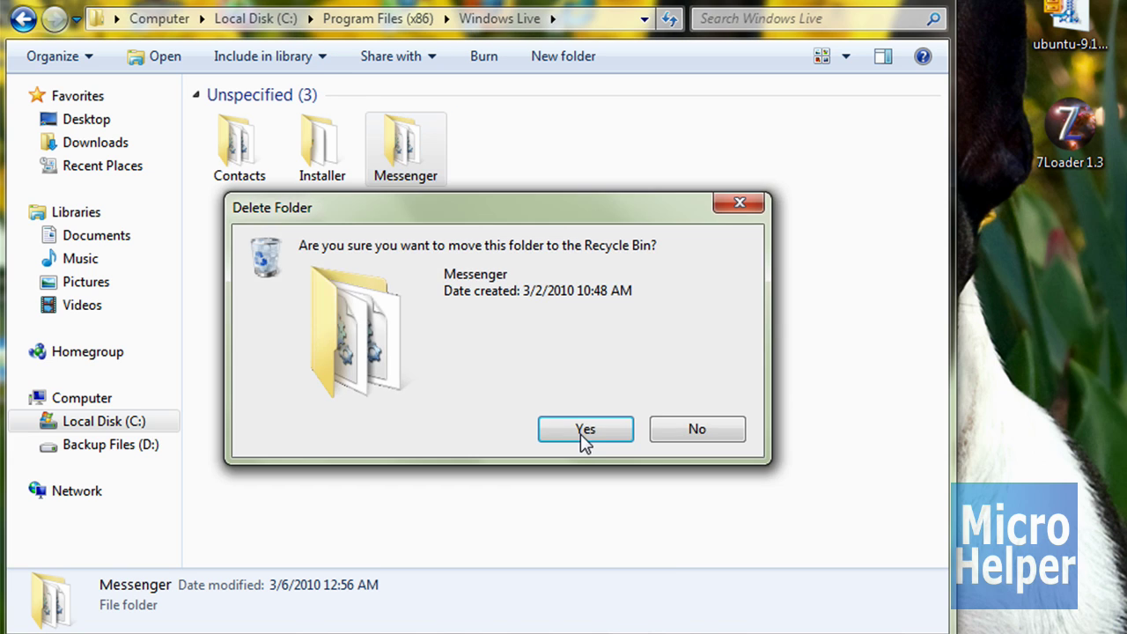
click(729, 204)
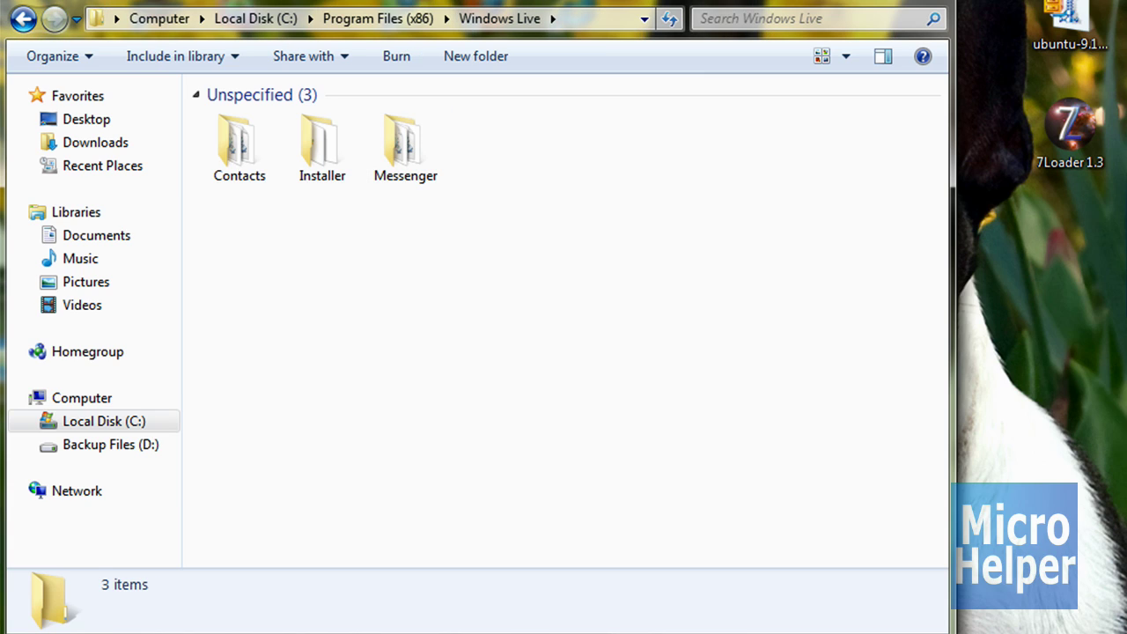
Step: Close the Windows Live folder window so only the desktop shows
click(20, 621)
click(449, 356)
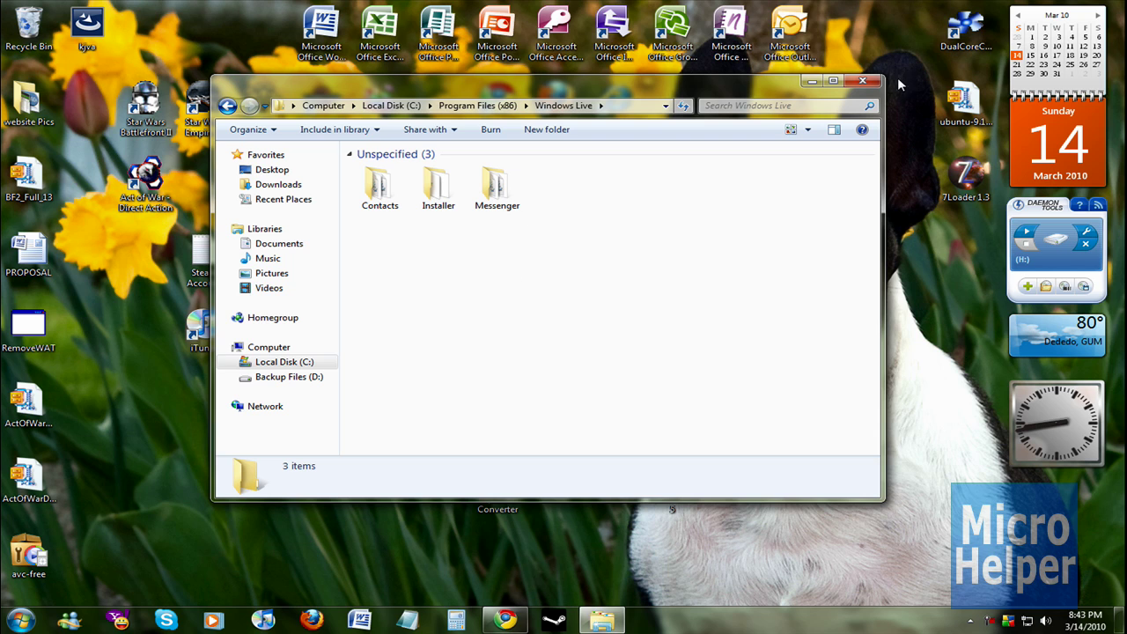
click(862, 81)
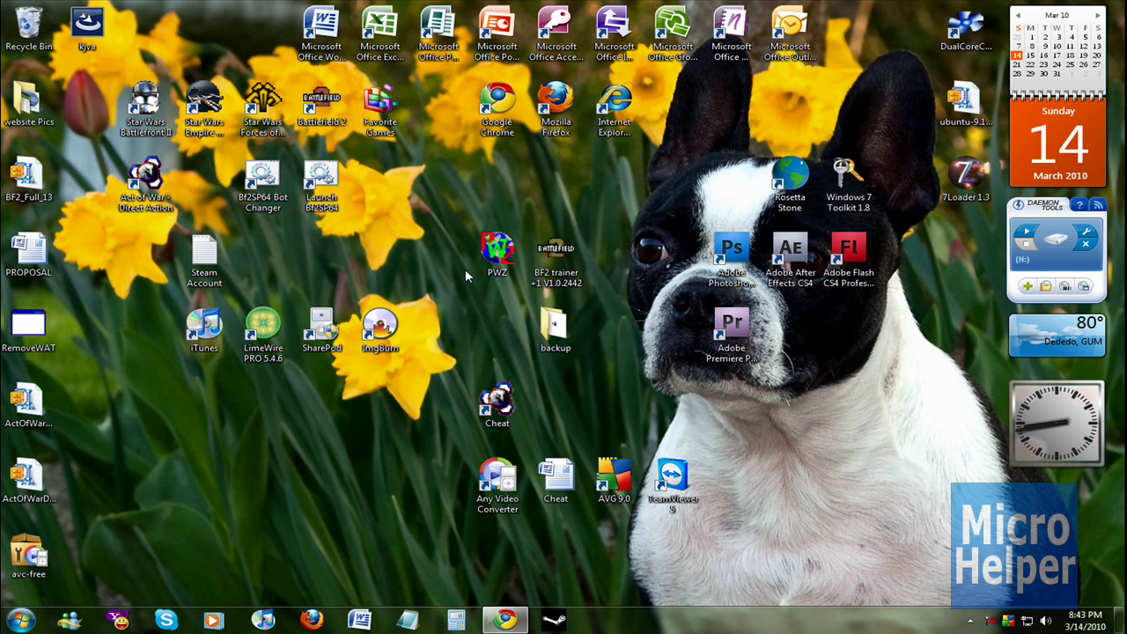